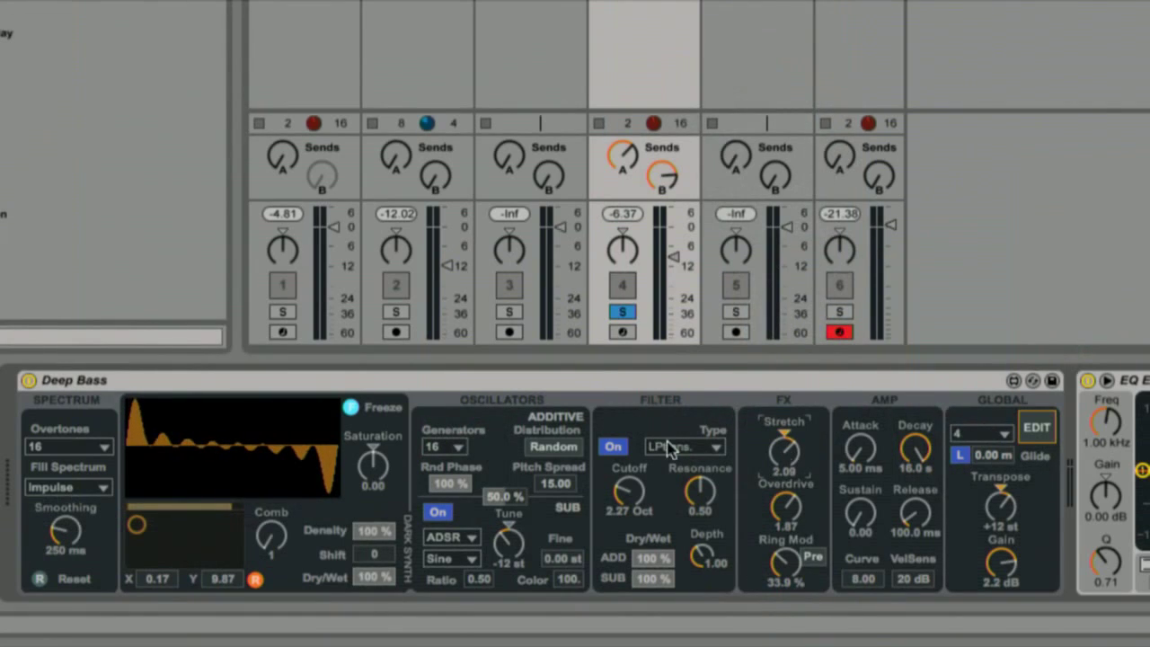
- Set the Deep Bass synth's fill spectrum waveform to Sawtooth
click(50, 484)
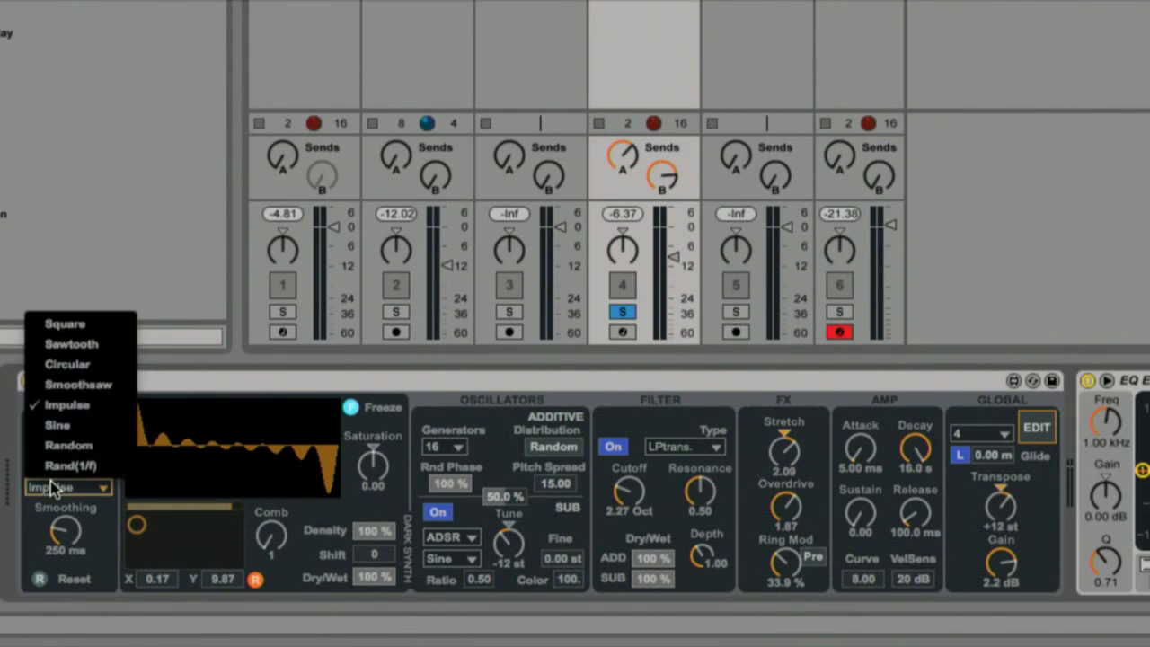
click(81, 344)
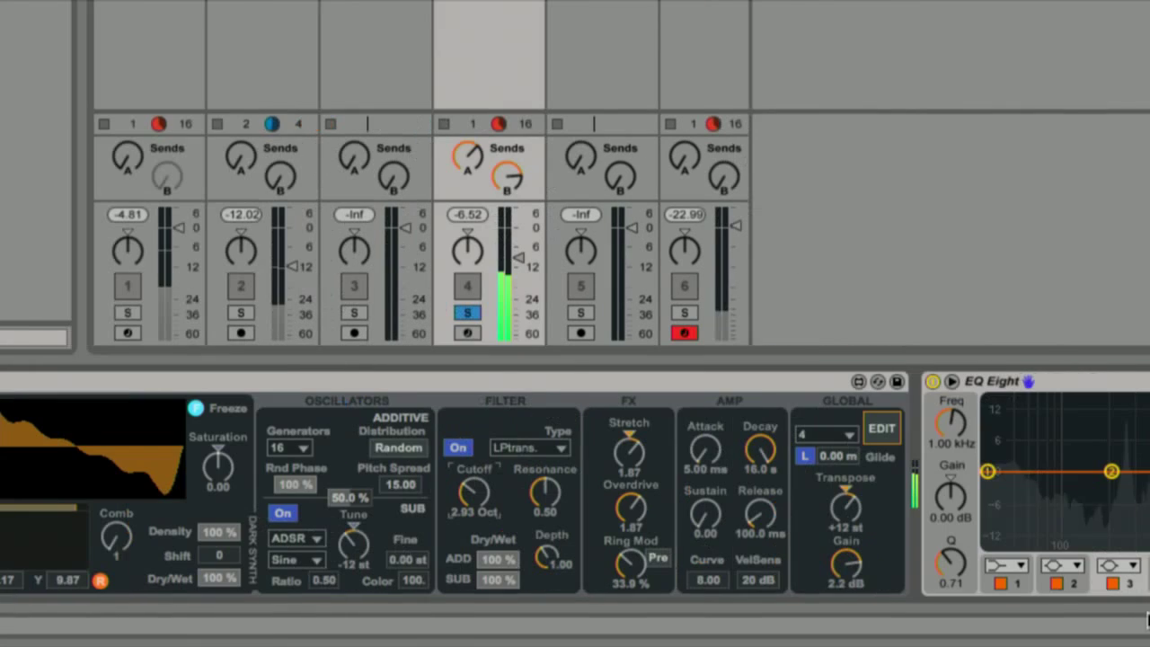
- Set the Deep Bass gain to -7.5 dB, the overdrive to 0.02 and the stretch to 2.09
drag(846, 565, 847, 594)
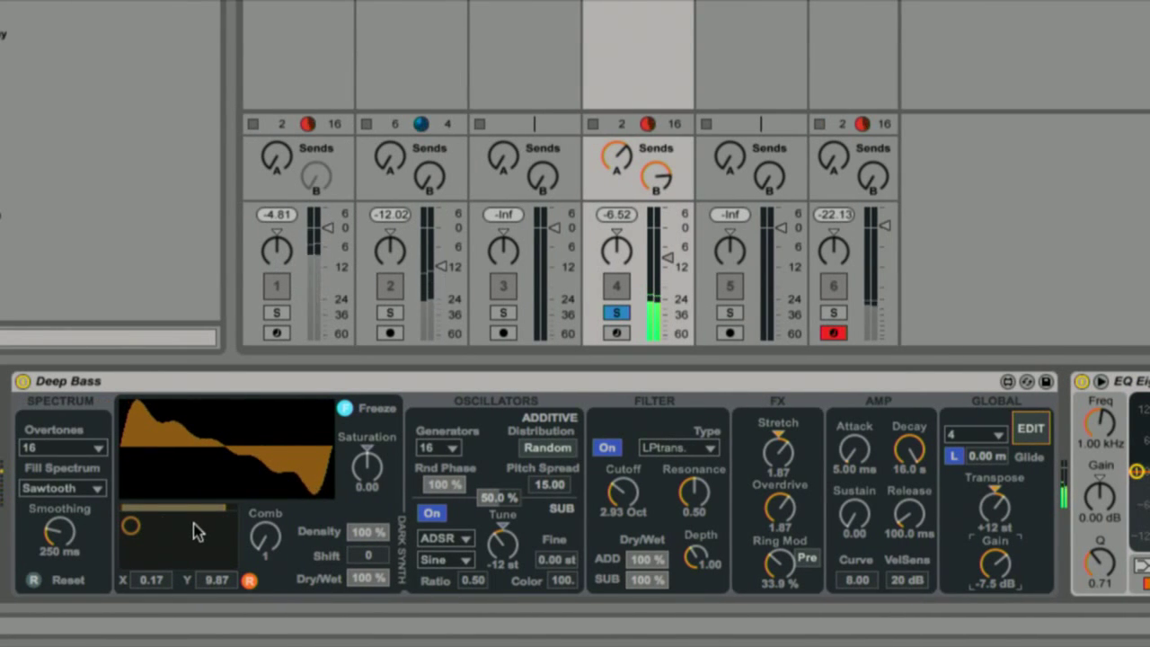
drag(787, 514, 787, 572)
drag(780, 451, 780, 440)
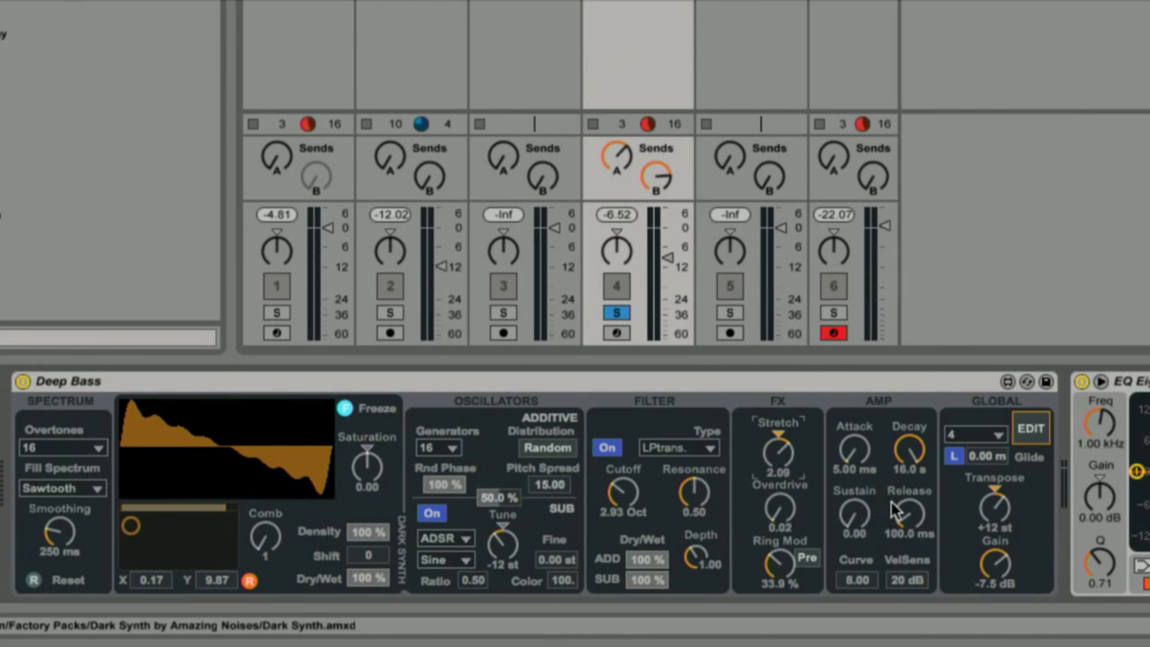
- Open the Deep Bass synth's detailed editor window and set its overtones to 32
click(999, 435)
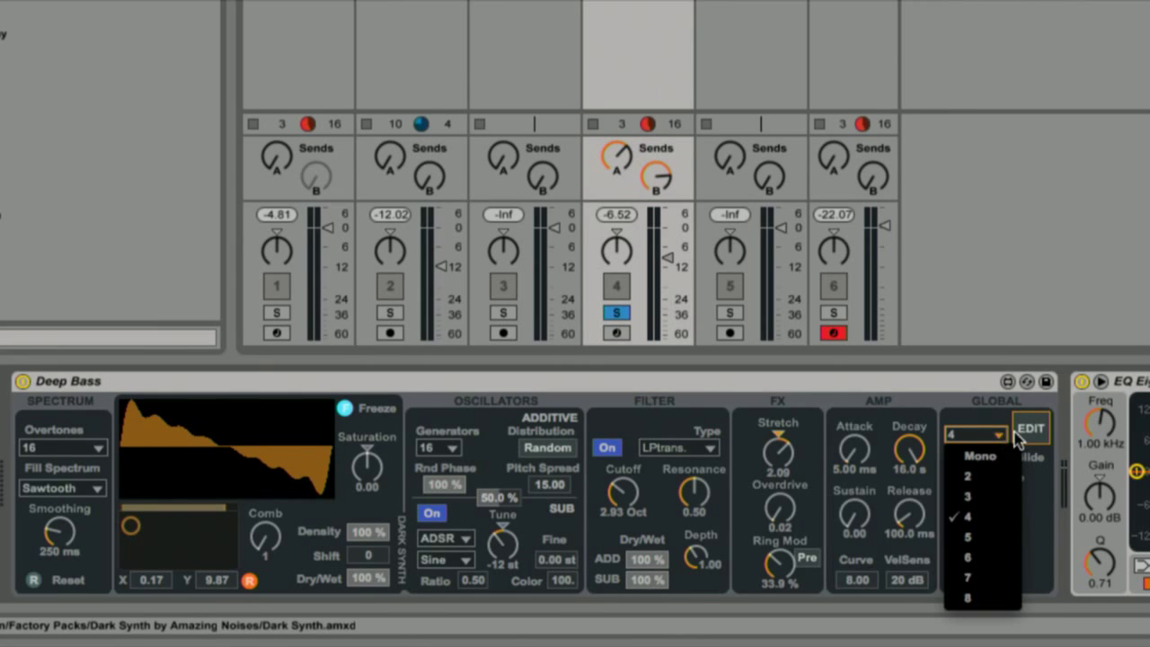
click(988, 417)
click(1027, 431)
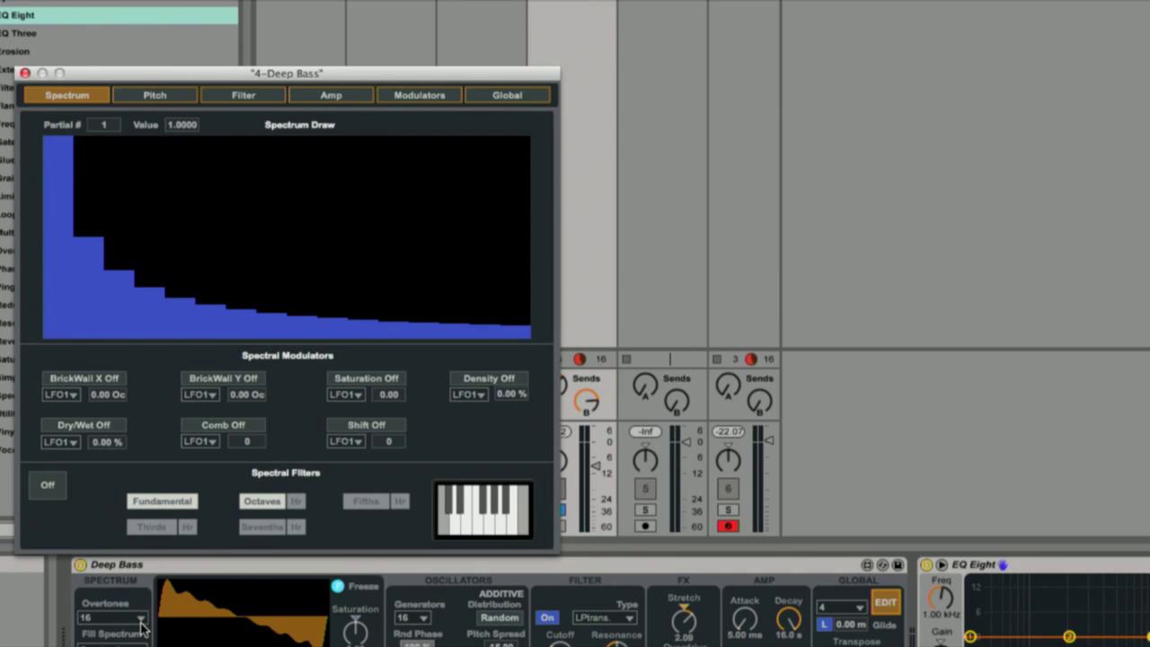
click(141, 618)
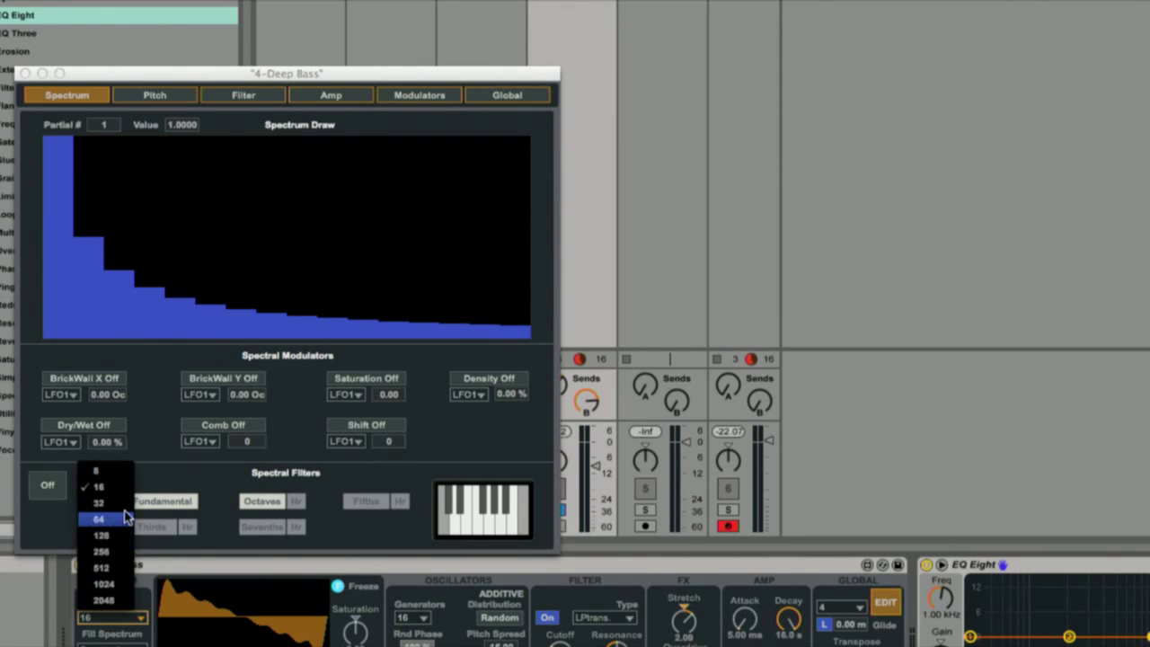
click(126, 504)
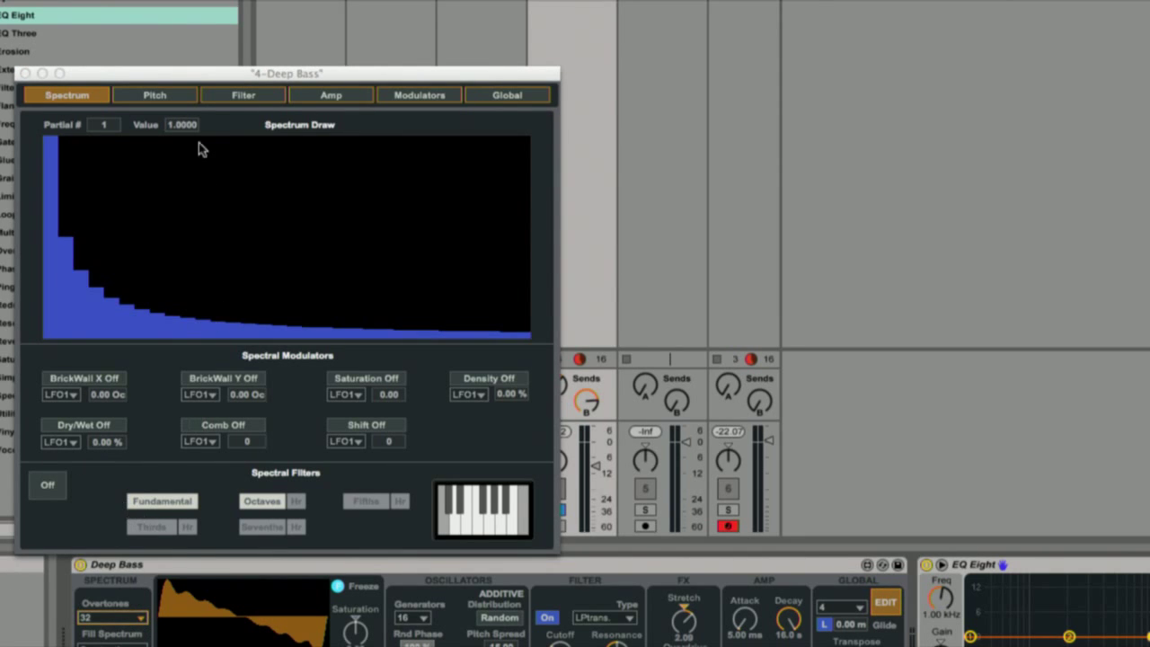
- Raise seven scattered partials between the 7th and 28th in Spectrum Draw to roughly half or two-thirds height
click(144, 207)
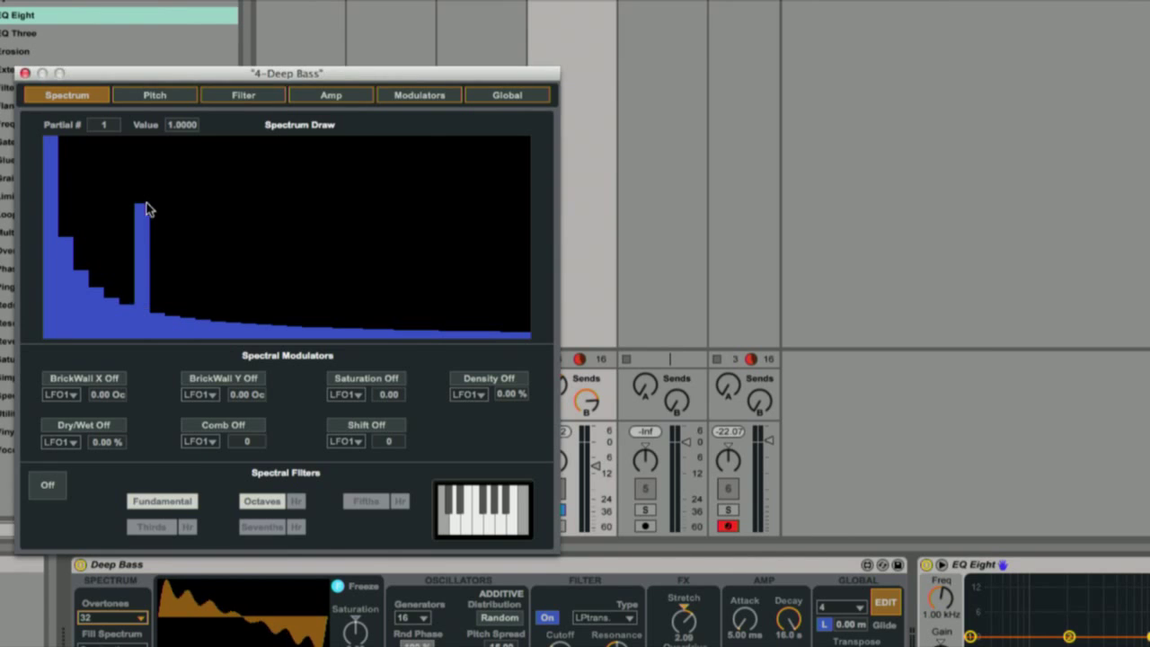
click(230, 255)
click(355, 205)
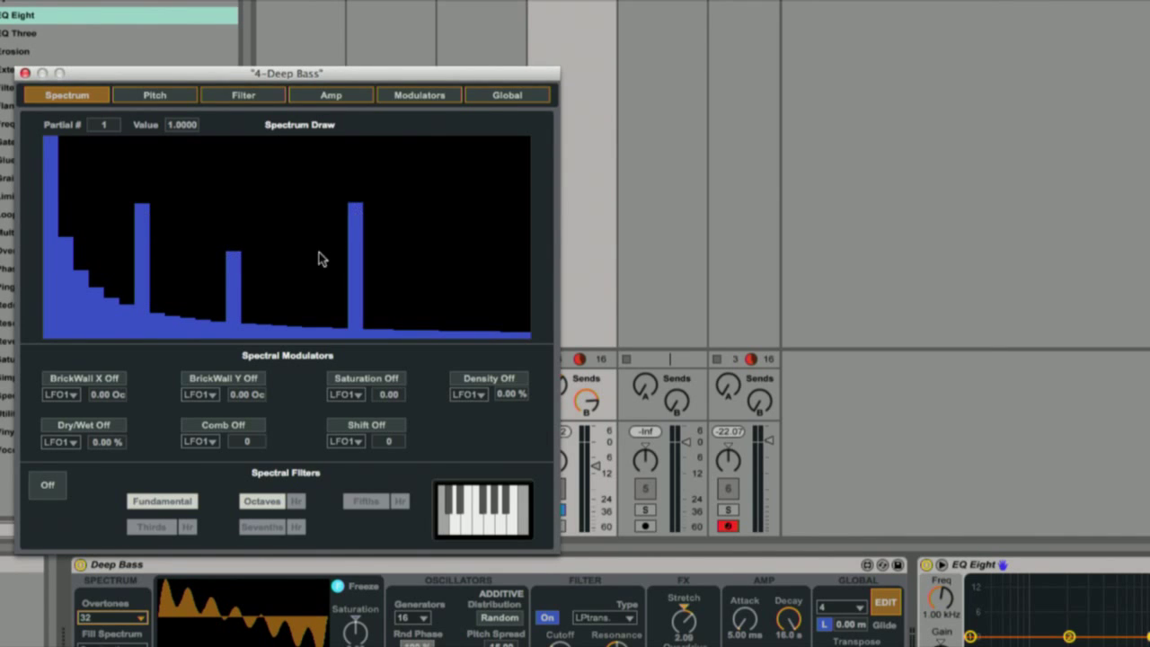
click(309, 253)
click(461, 216)
click(415, 249)
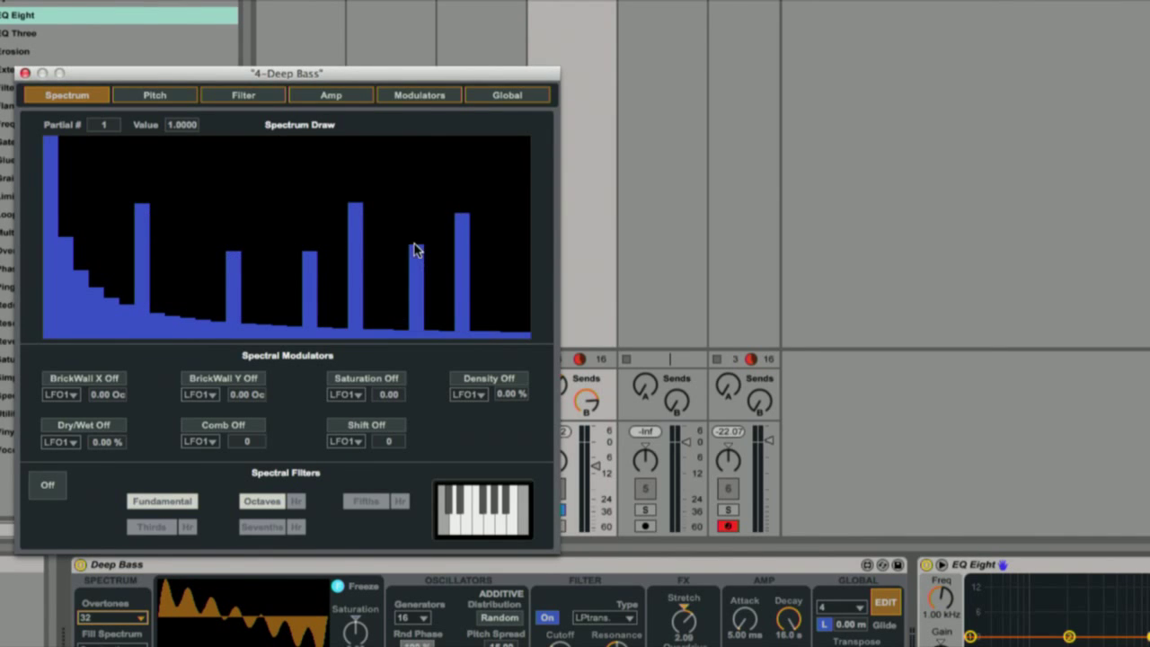
click(386, 255)
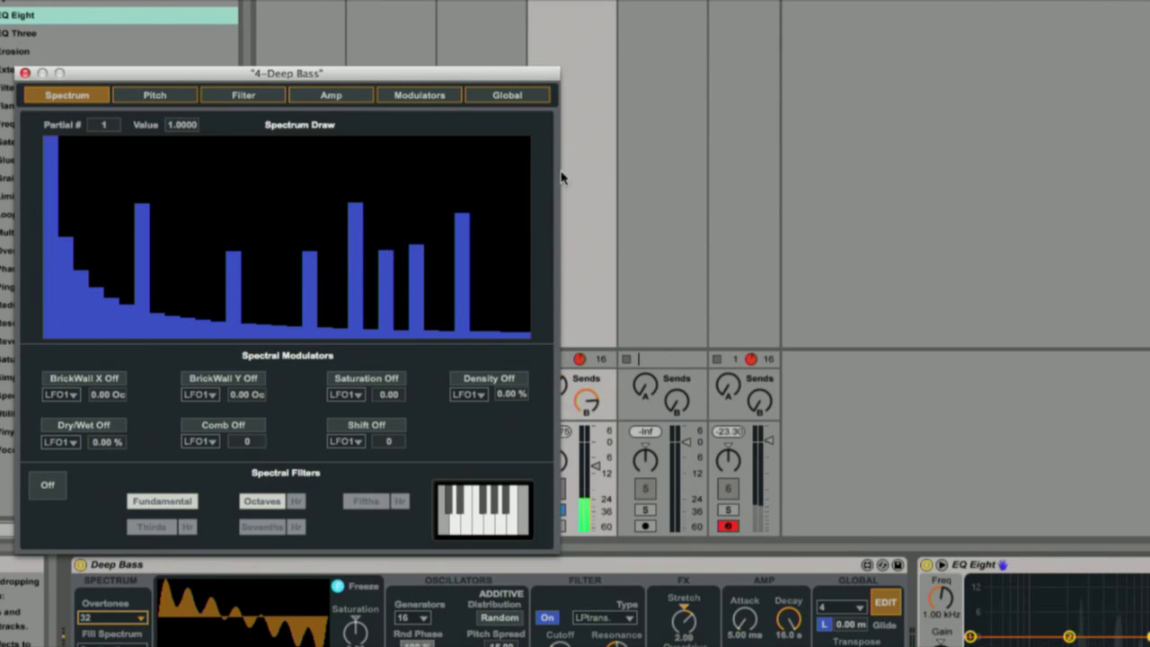
- Raise the 18th partial and the whole block from the 25th to the 30th to nearly full height
click(493, 167)
click(310, 167)
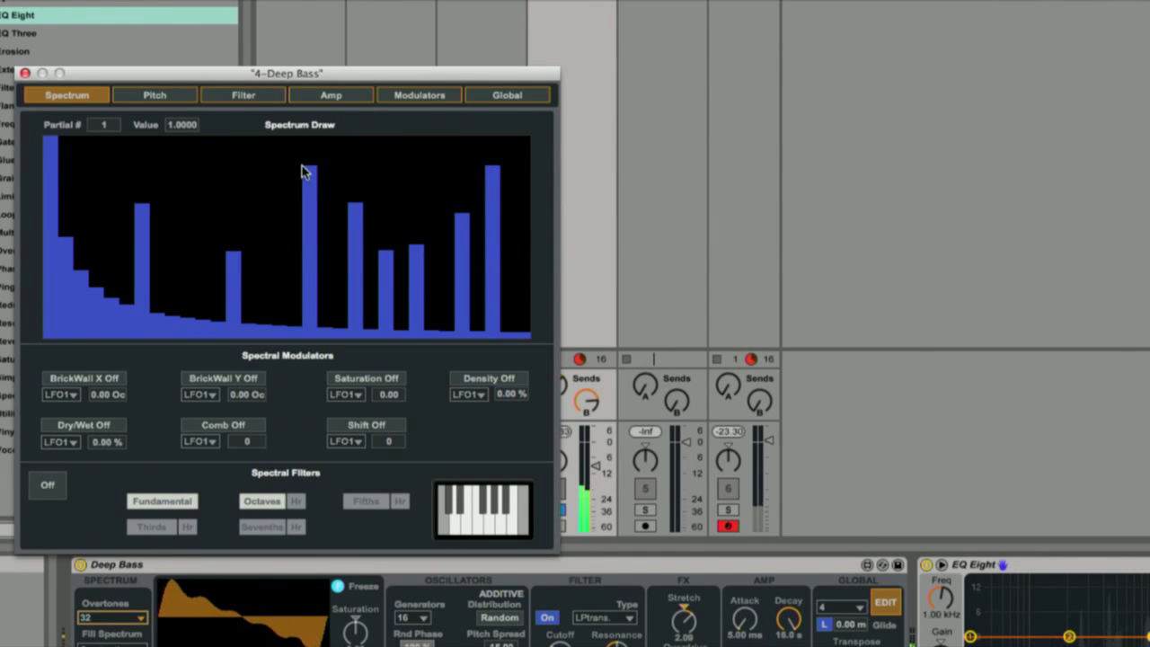
click(417, 165)
click(432, 162)
click(462, 164)
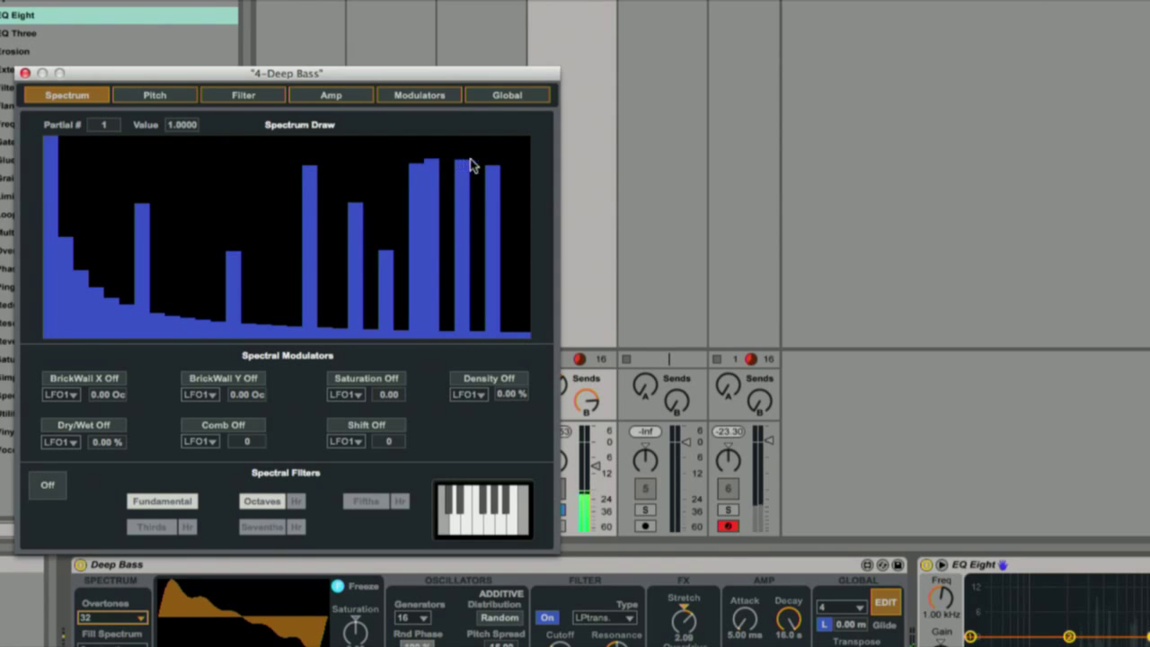
click(476, 154)
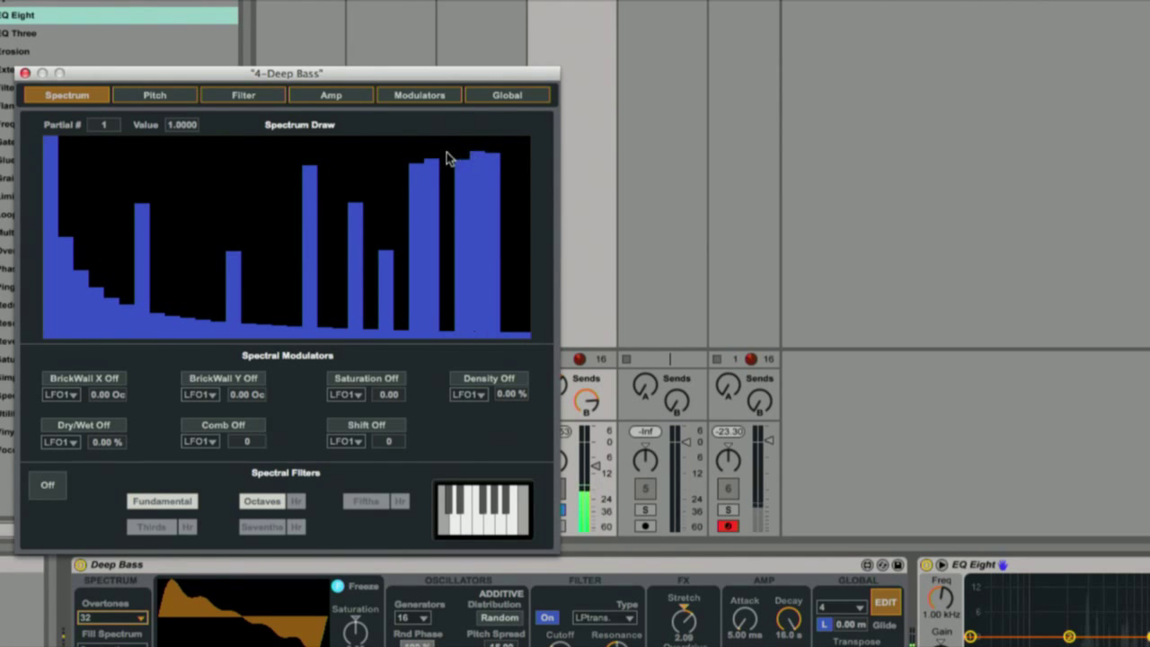
click(447, 154)
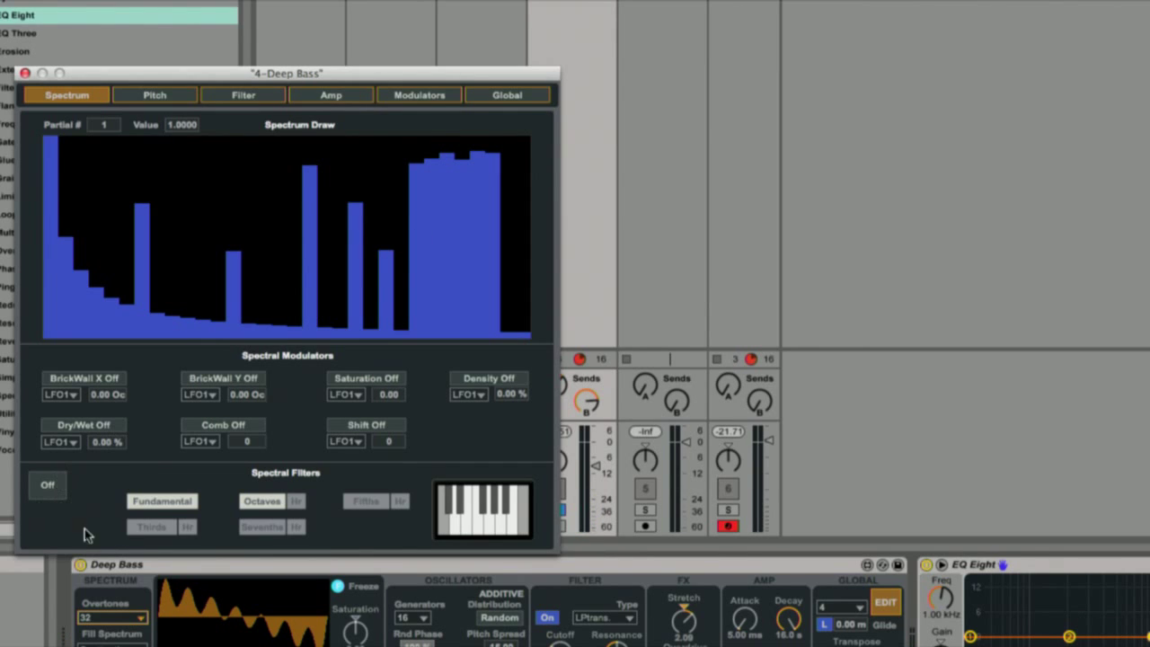
- Set the overtones to 512 and draw isolated peaks plus a broad hump with a dip across the upper partials
click(135, 618)
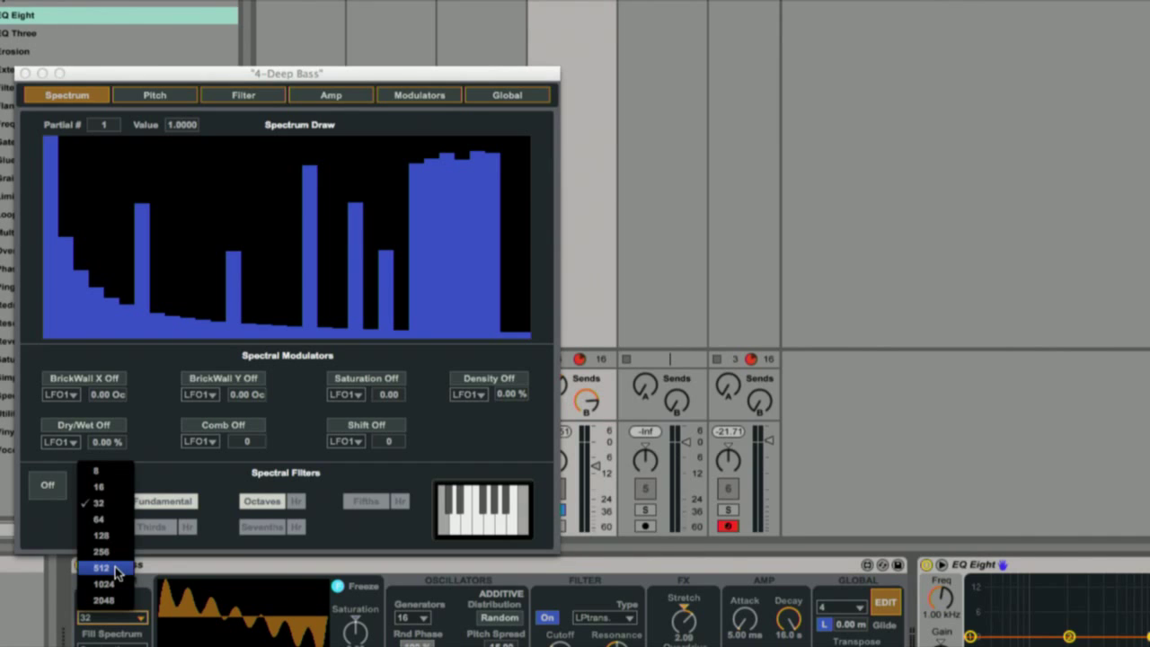
click(101, 568)
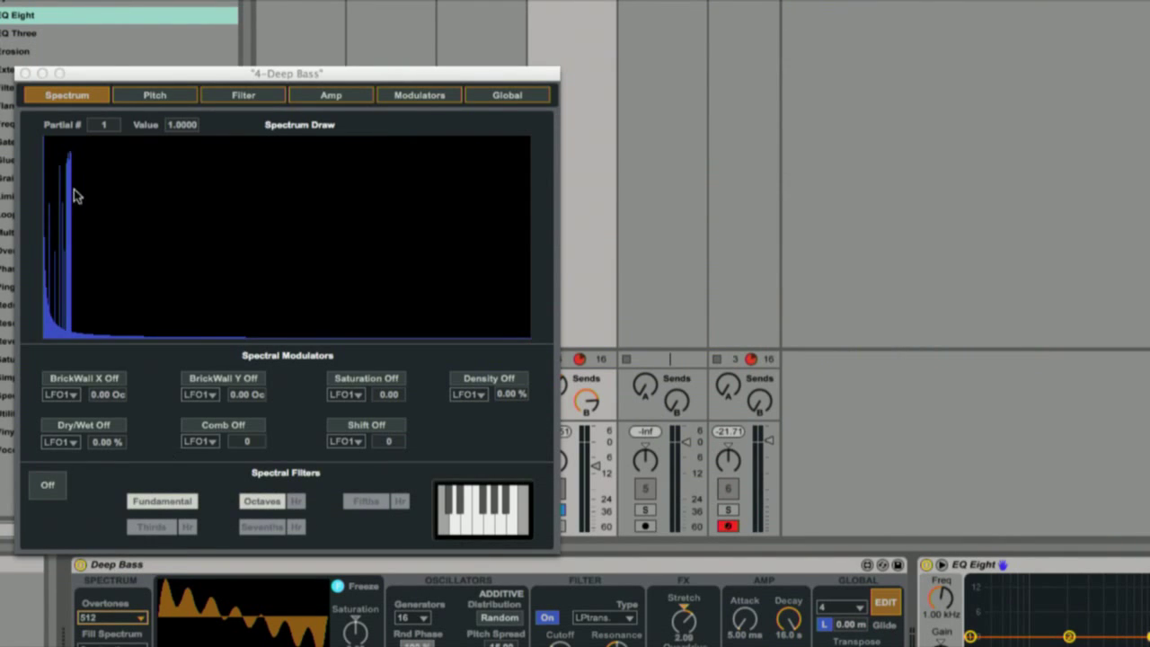
click(129, 192)
click(291, 209)
click(230, 203)
click(425, 213)
mouse_move(477, 225)
mouse_down()
mouse_move(485, 206)
mouse_move(383, 192)
mouse_move(334, 278)
mouse_up()
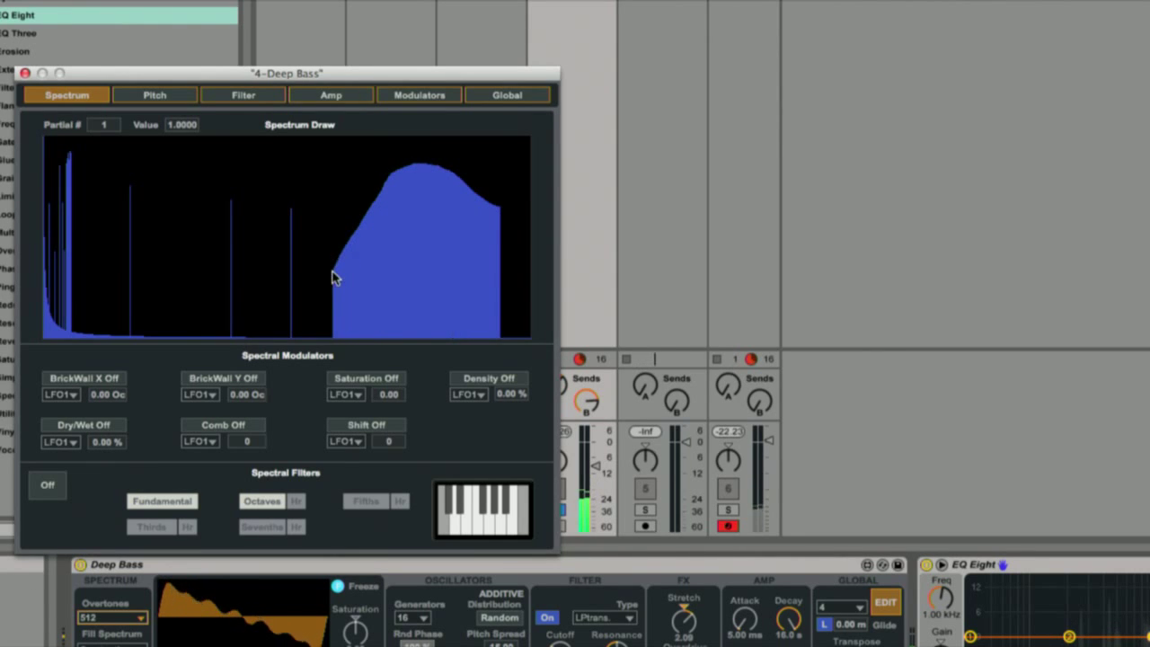
mouse_move(419, 234)
mouse_down()
mouse_move(390, 236)
mouse_move(442, 173)
mouse_move(455, 239)
mouse_up()
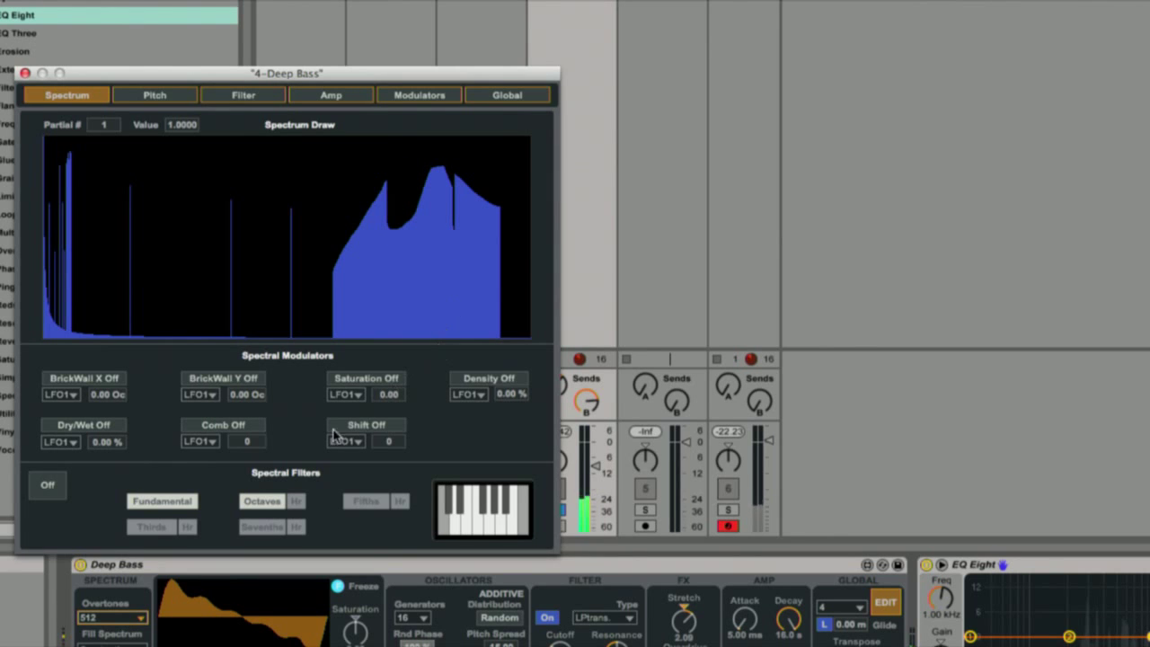
- Set the overtones to 2048 and draw a freehand curve through the middle and upper part of the spectrum
click(112, 617)
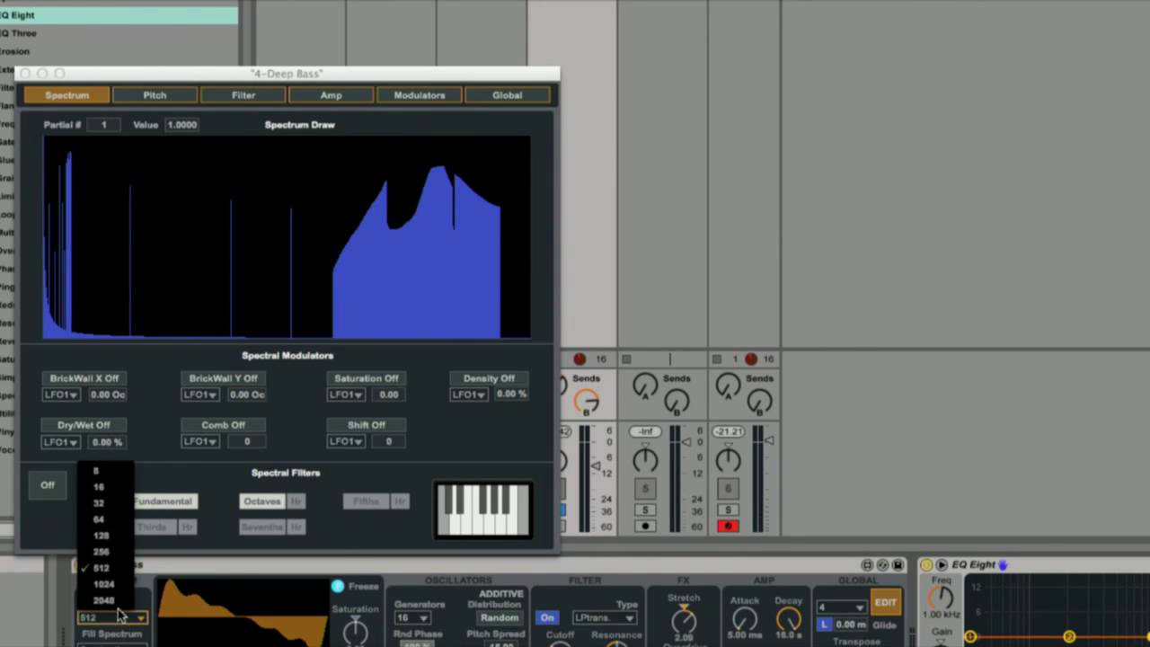
click(109, 608)
mouse_move(493, 274)
mouse_down()
mouse_move(320, 183)
mouse_move(221, 290)
mouse_move(213, 182)
mouse_move(249, 159)
mouse_move(257, 173)
mouse_up()
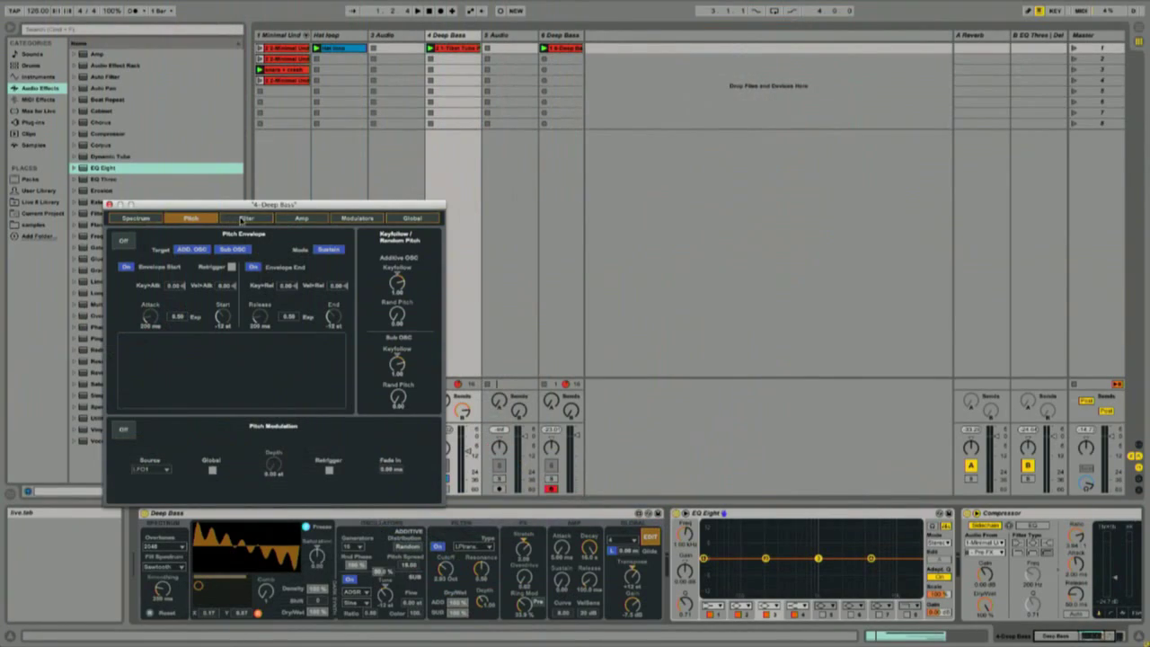
- Look through the editor's Filter, Amp and Modulators pages, then close the editor window
click(244, 219)
click(290, 219)
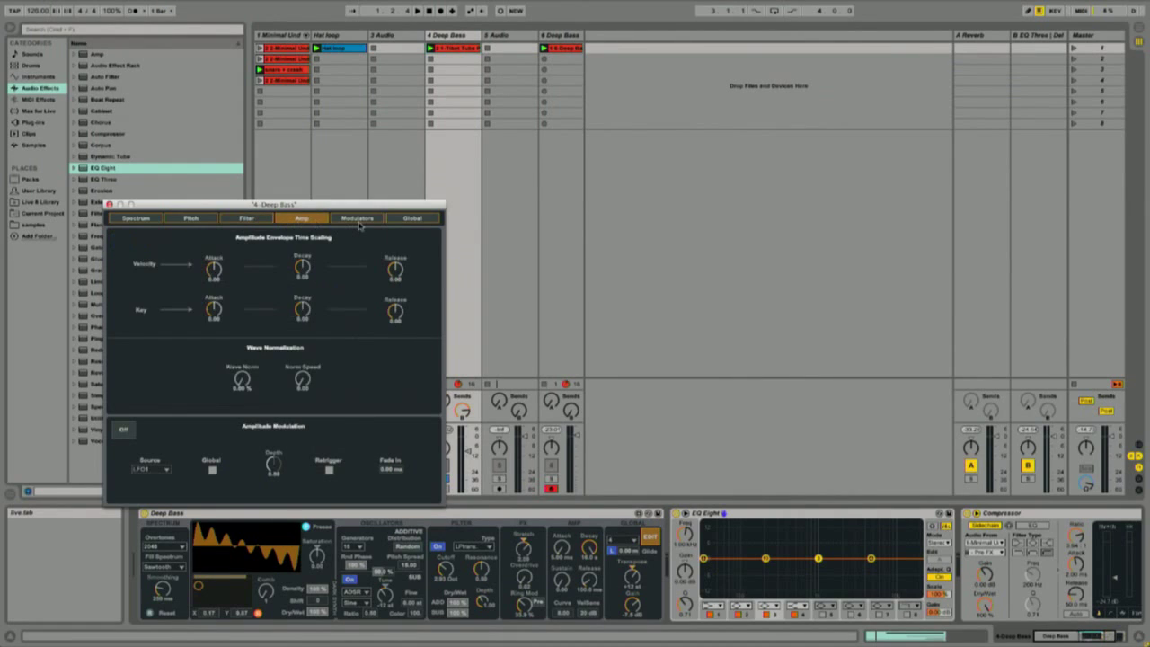
click(361, 221)
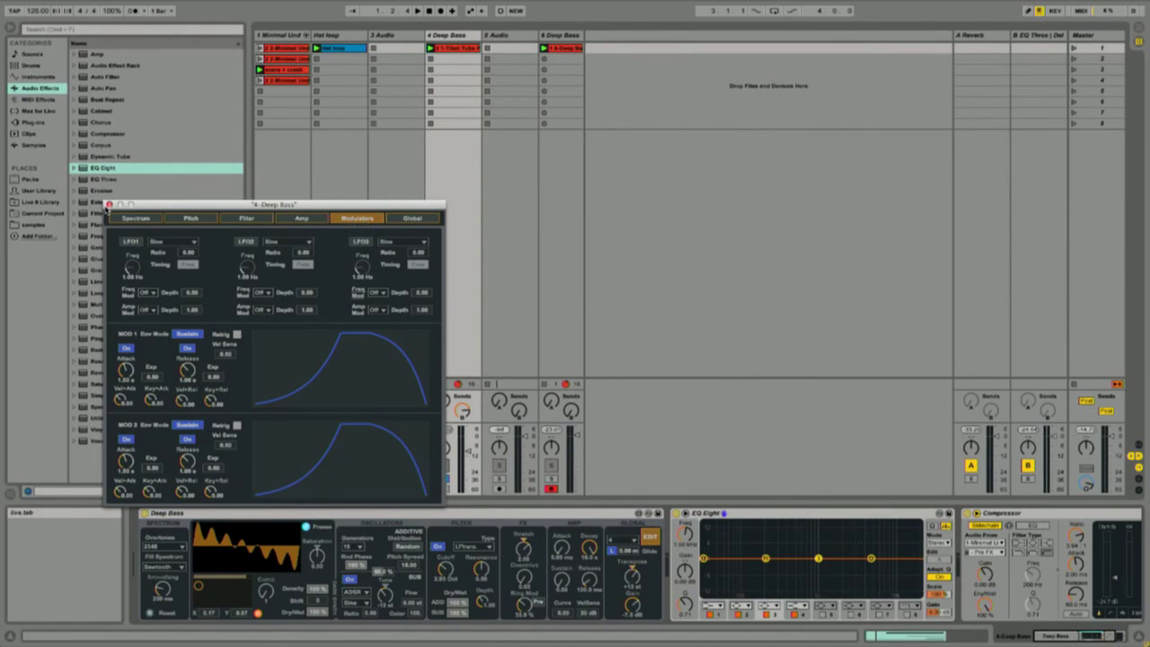
click(109, 205)
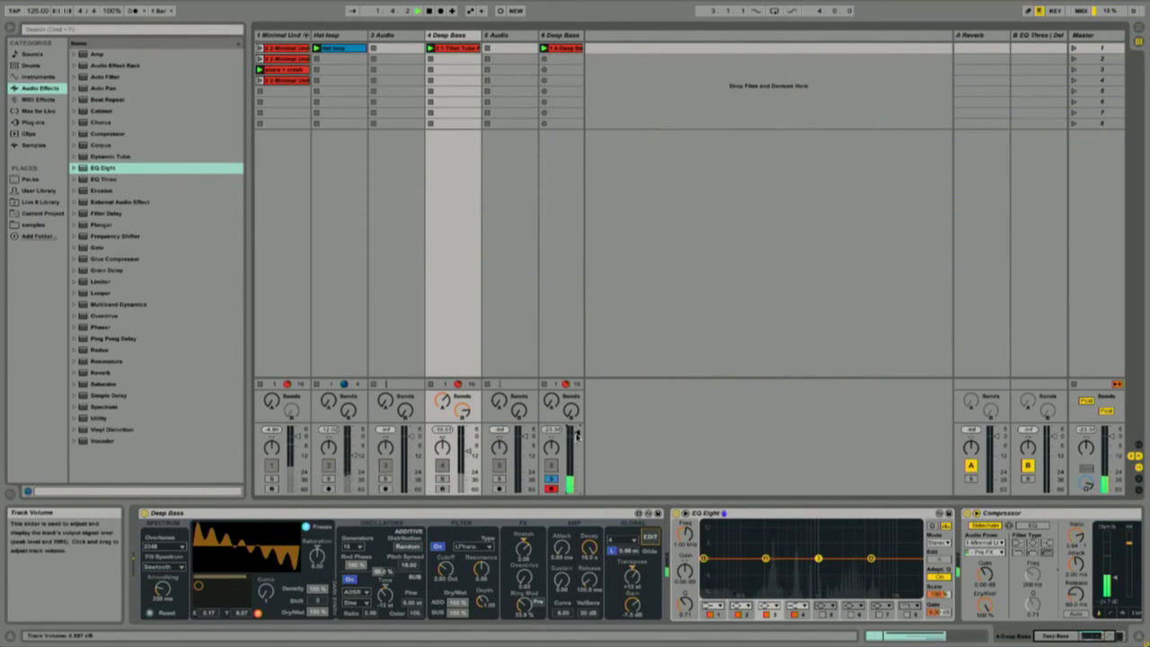
- Select track 6 Deep Bass, take it out of solo, and mute track 4 Deep Bass
click(554, 37)
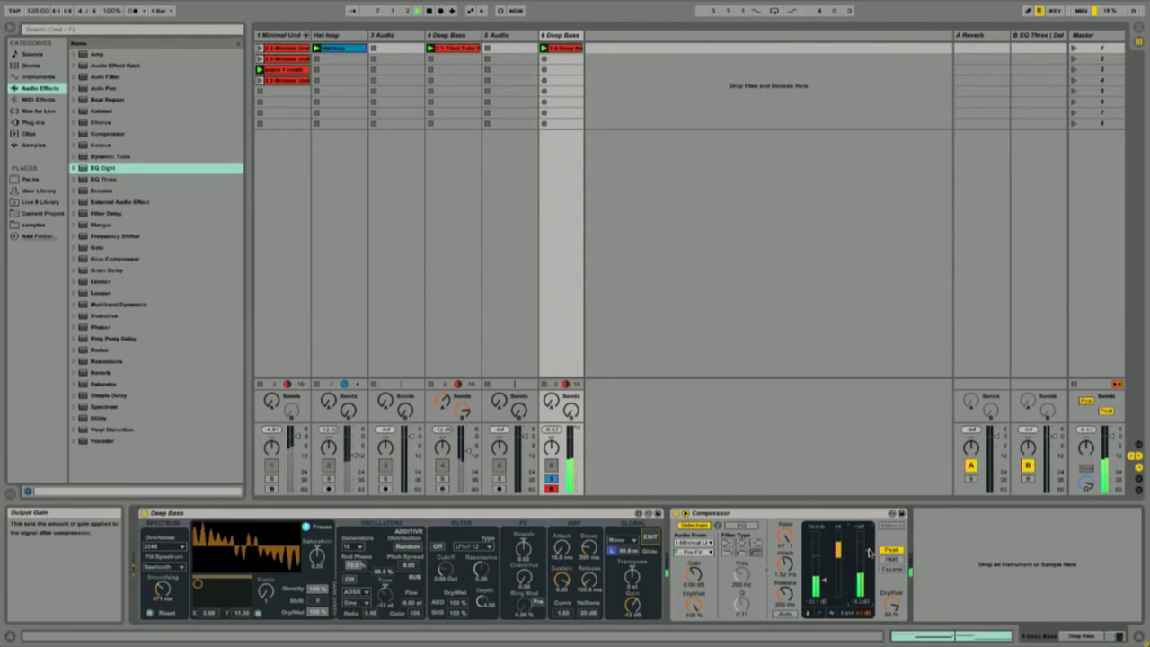
click(551, 476)
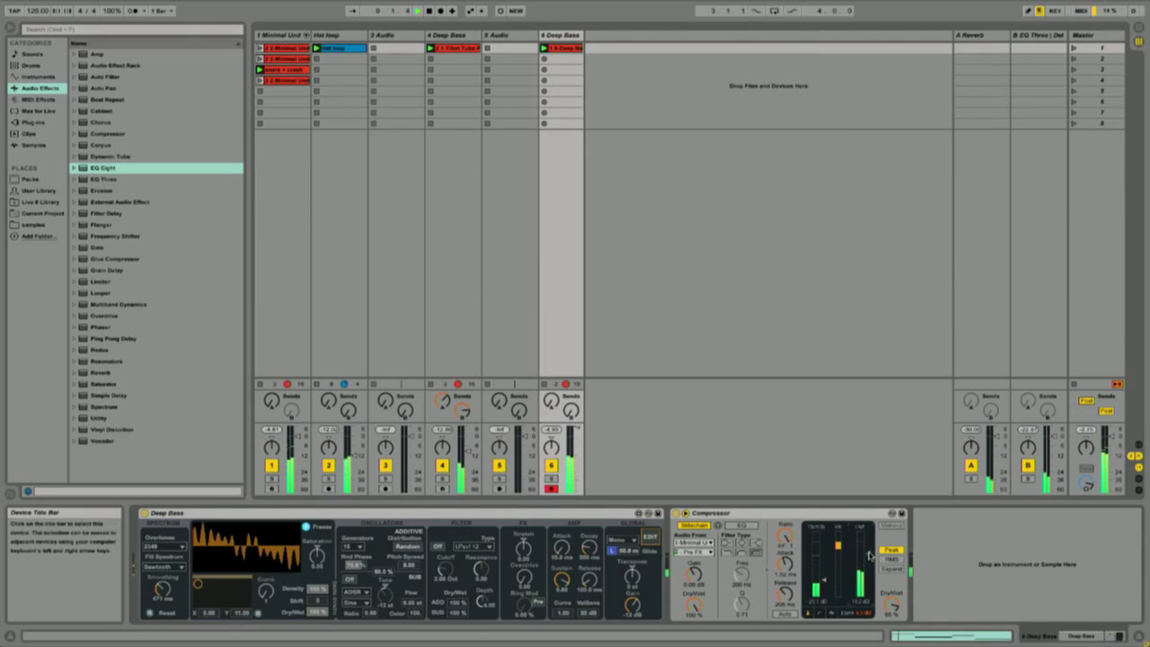
click(443, 466)
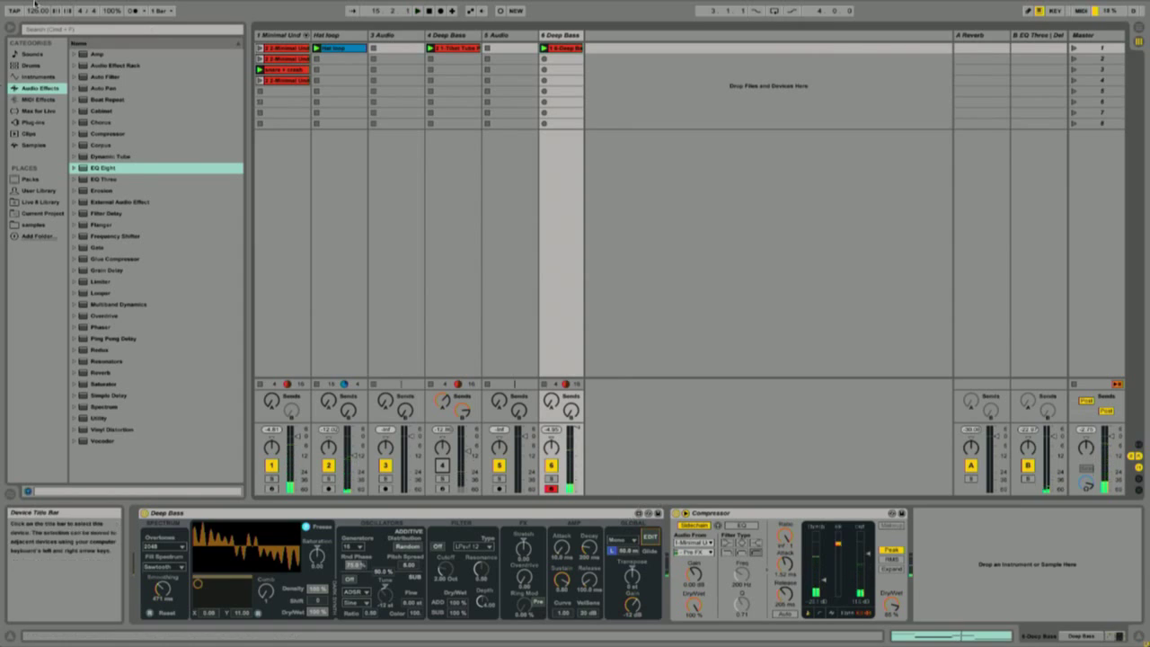
- Browse the Max for Live presets and load Darksnuff.adv onto a new MIDI track after track 6
click(37, 113)
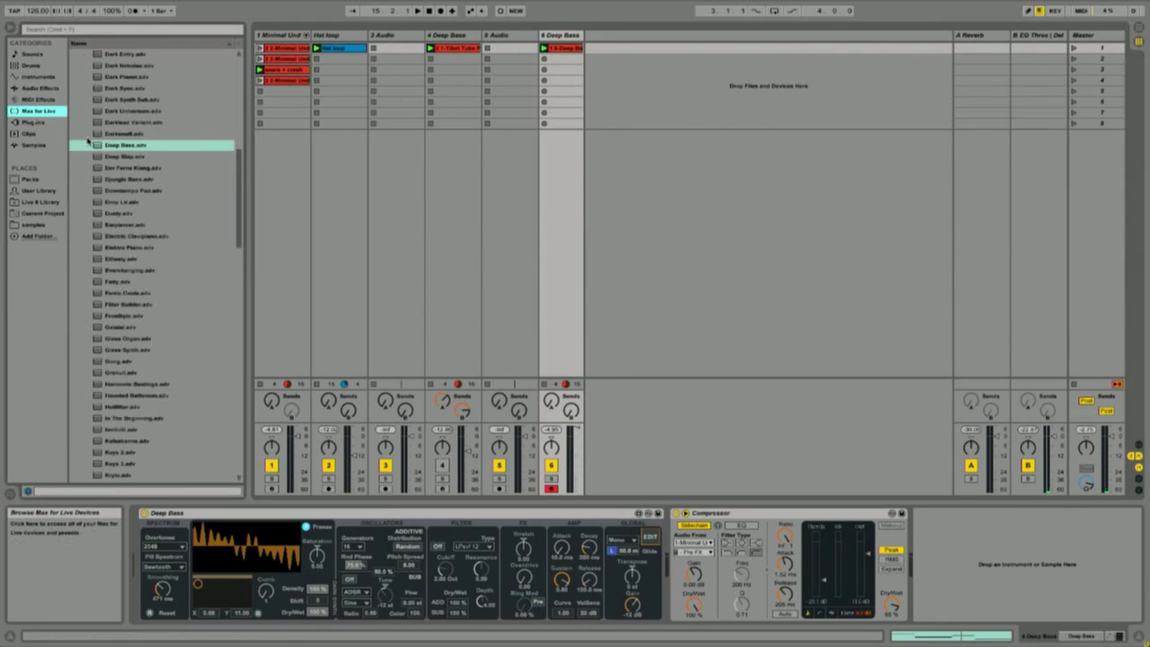
scroll(133, 178, down, 10)
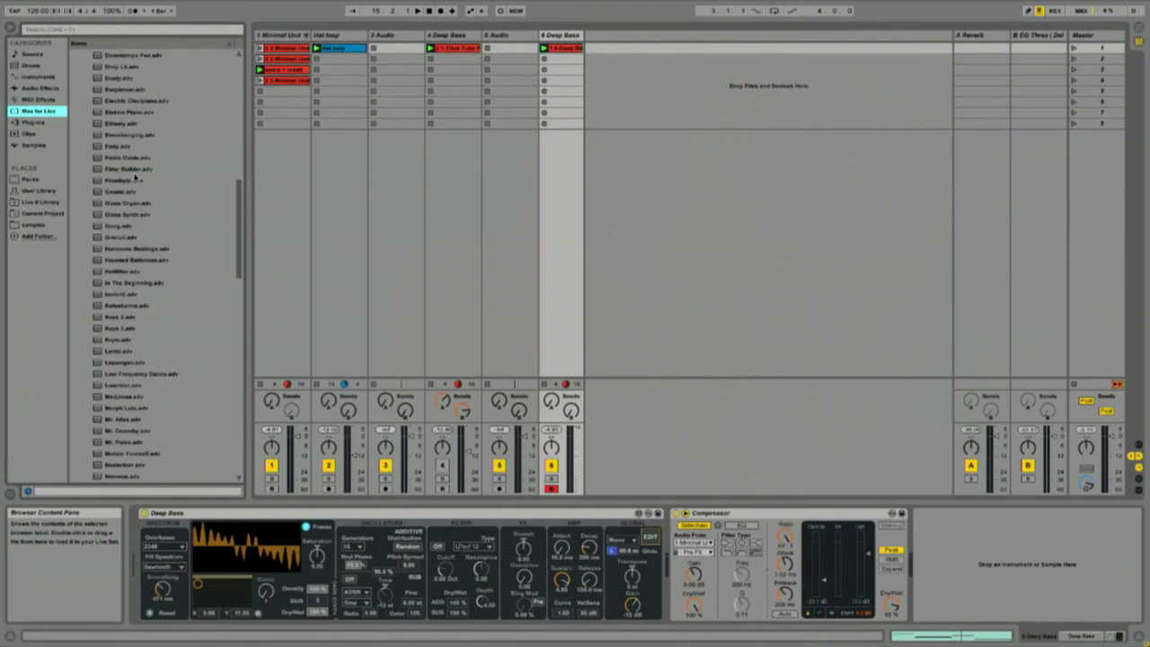
scroll(135, 178, up, 3)
scroll(135, 178, up, 3)
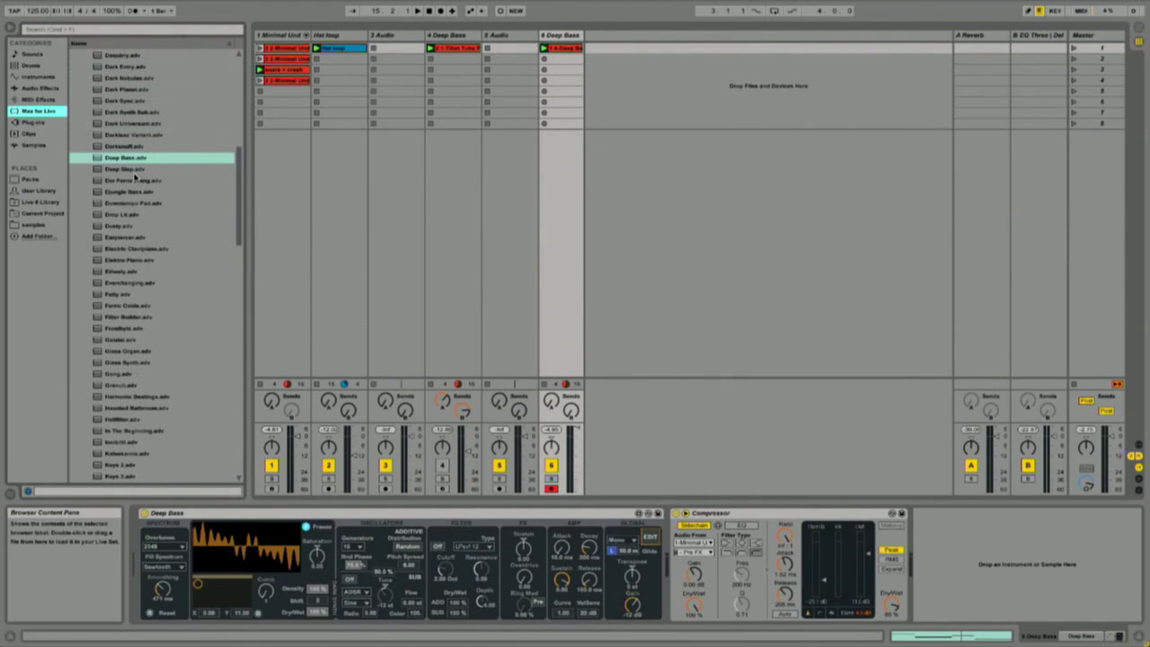
drag(109, 147, 609, 39)
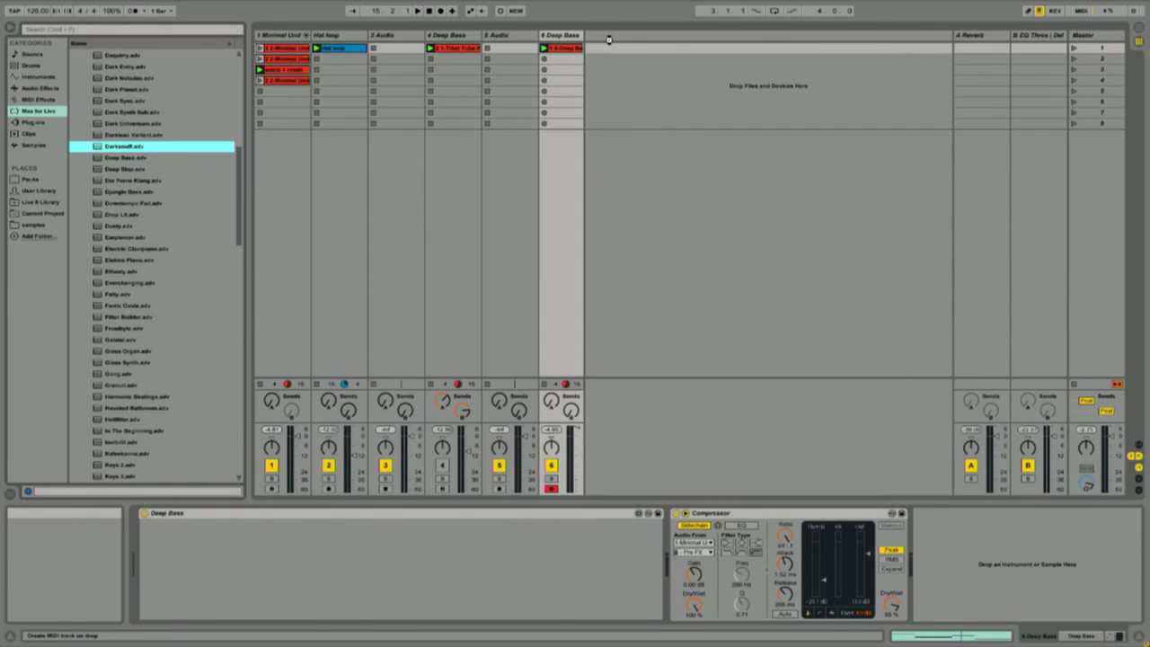
drag(610, 40, 609, 40)
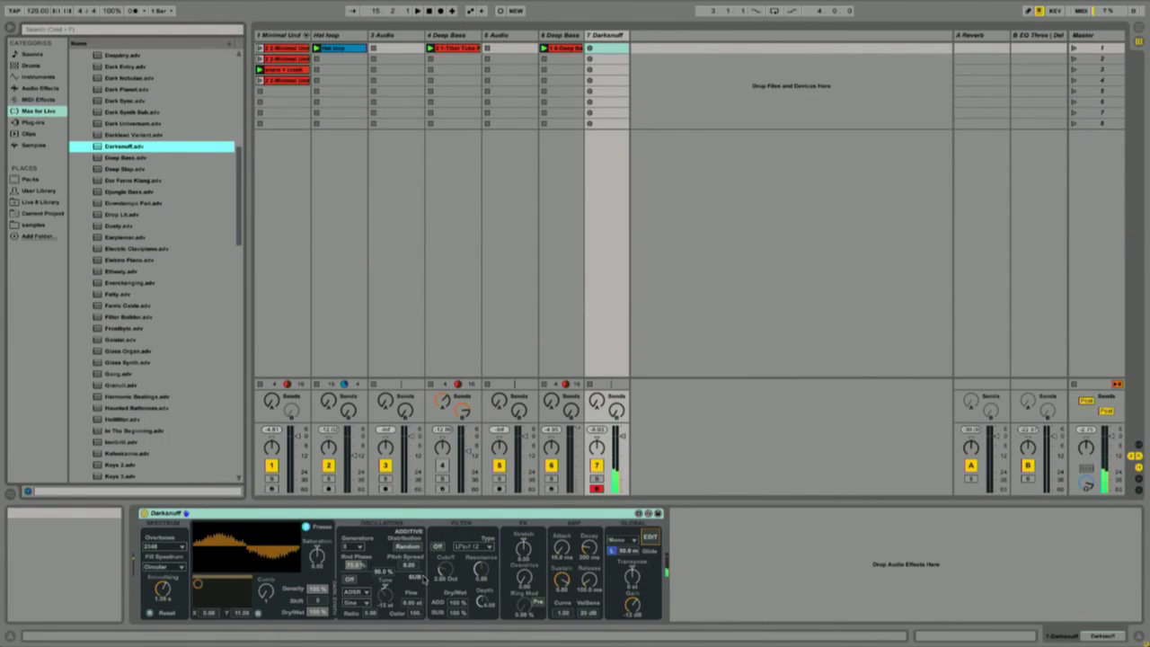
- Adjust the Darksnuff synth's stretch amount and switch on its filter
click(524, 548)
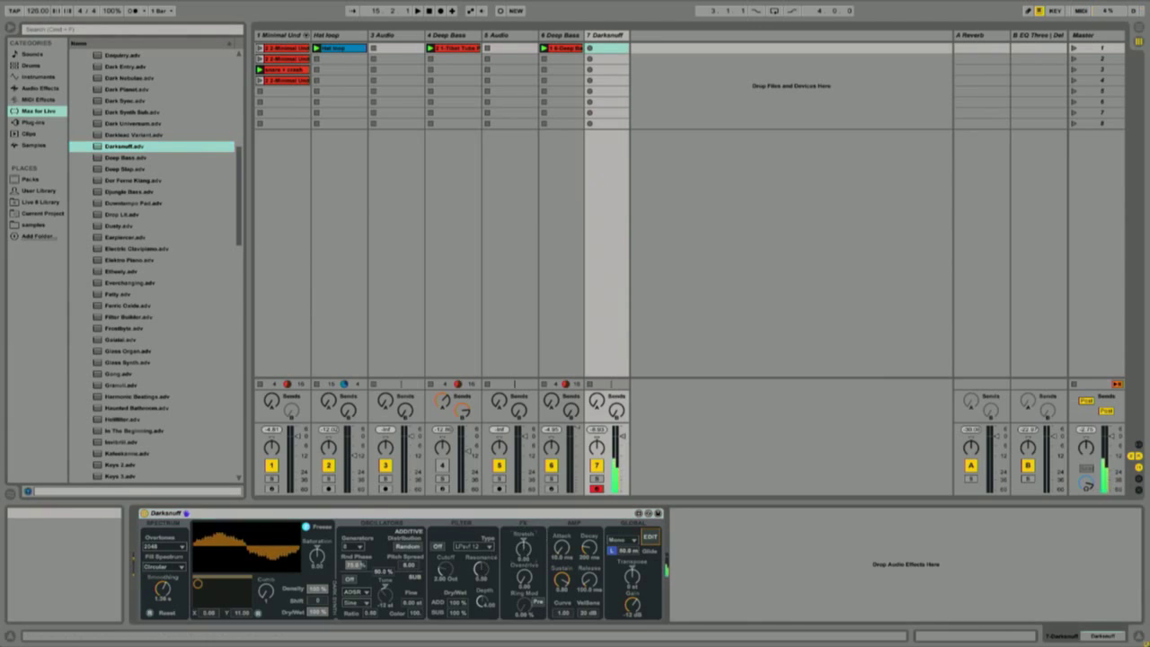
drag(525, 549, 524, 553)
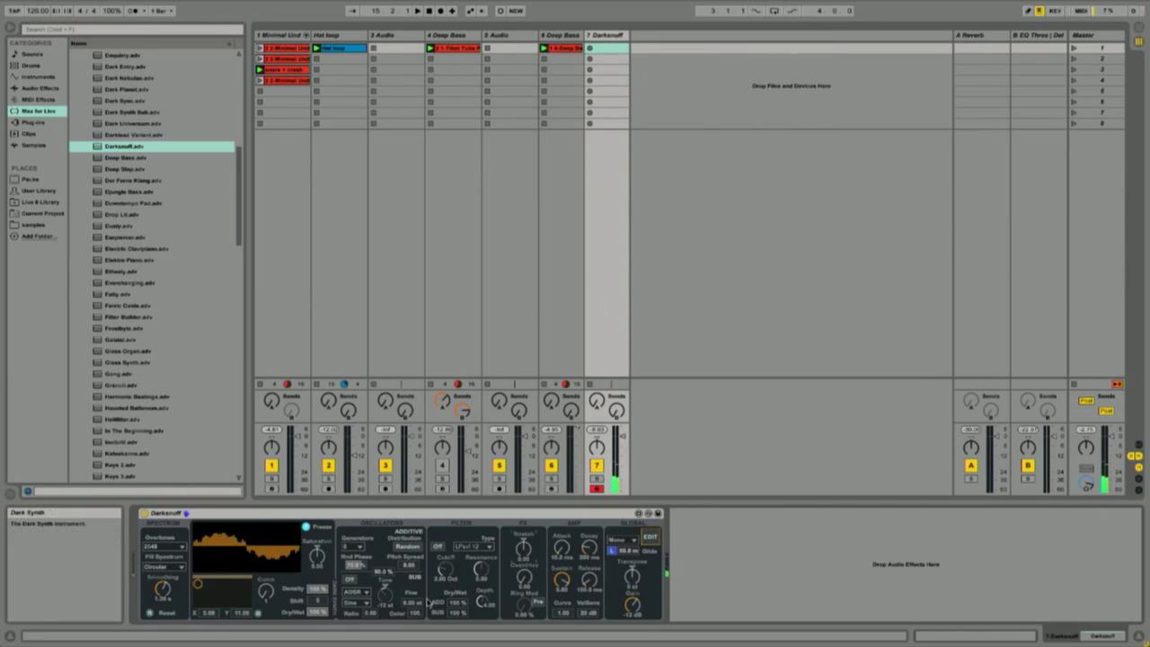
click(438, 547)
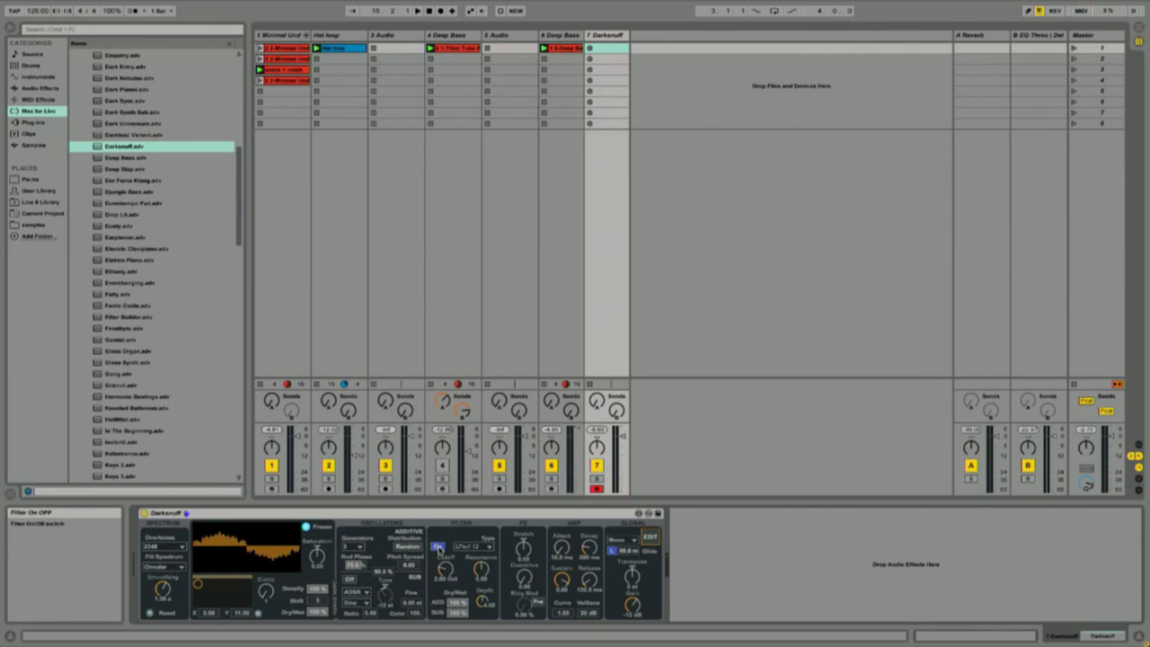